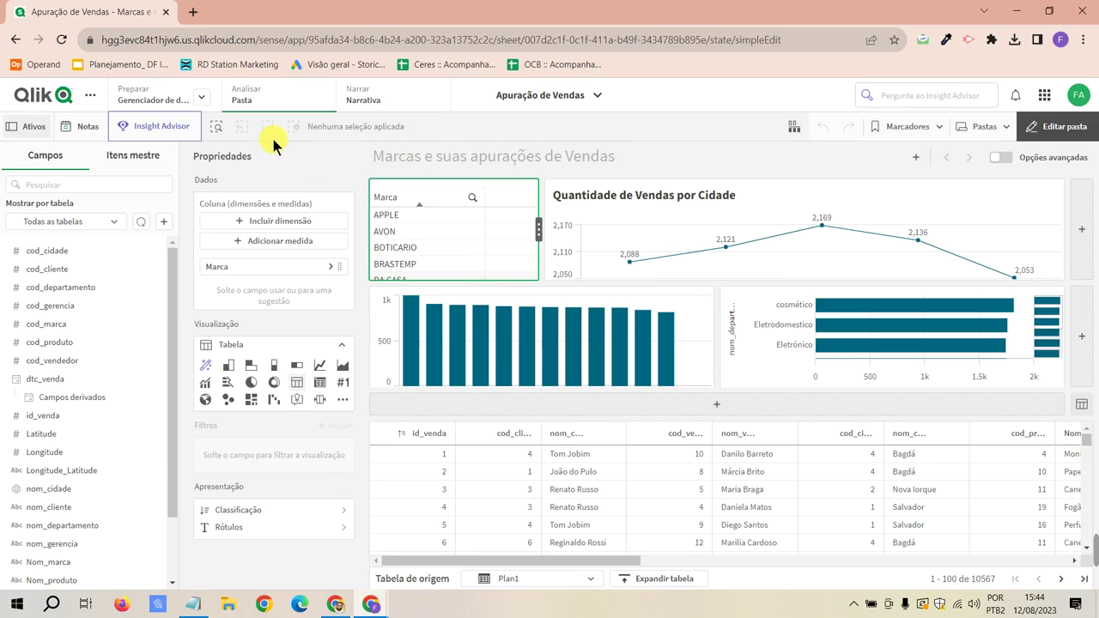
- Browse the title and brand-list slides of the sales story in the narrative view
click(358, 96)
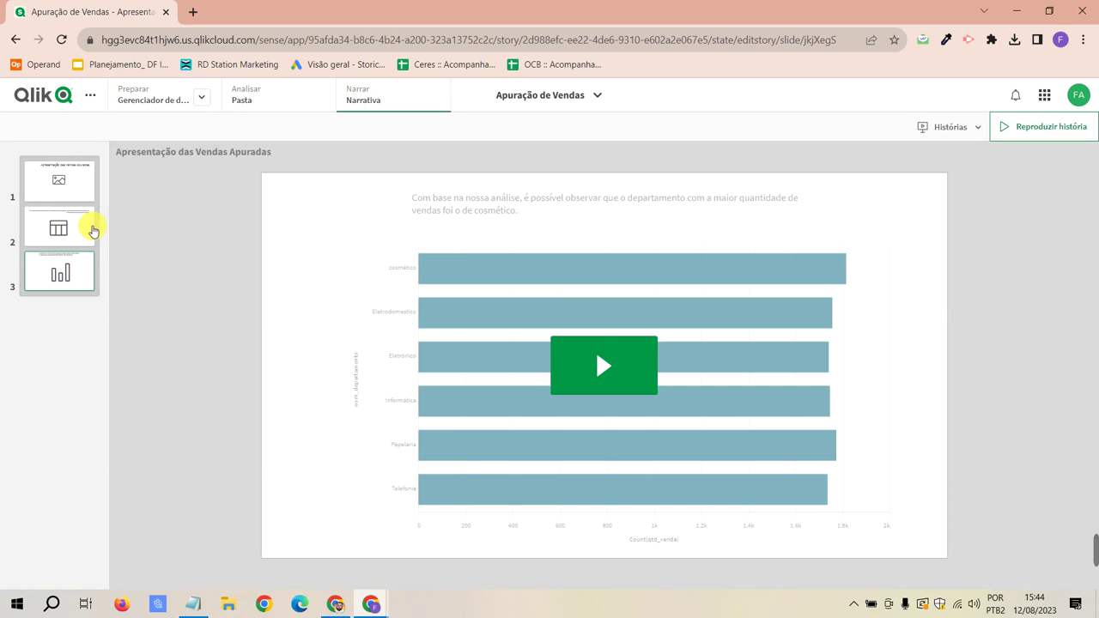
click(93, 230)
click(69, 184)
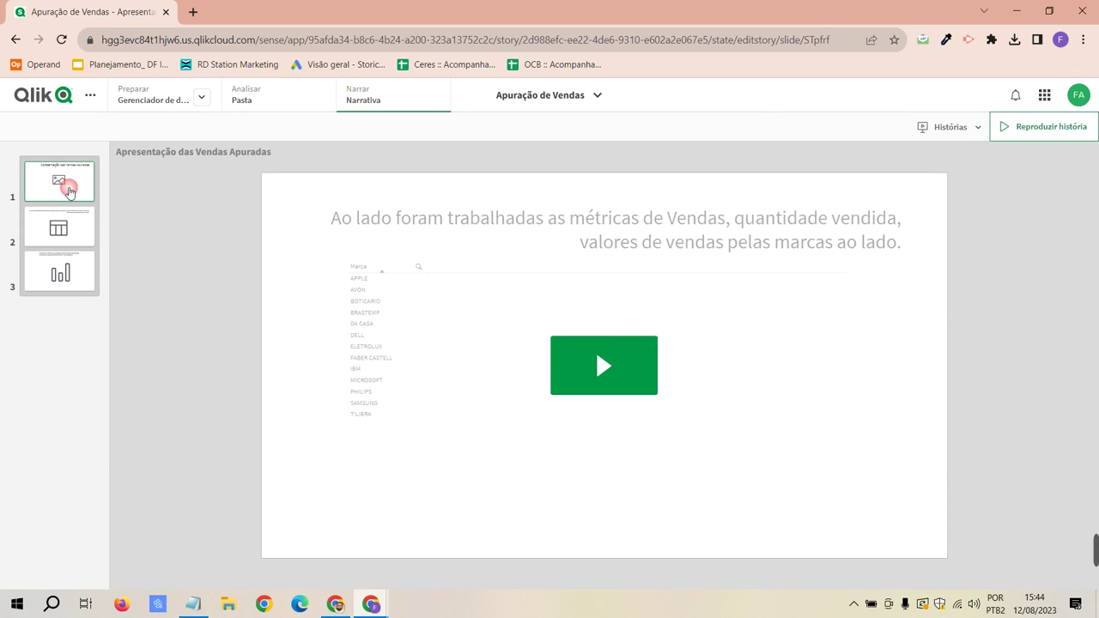
click(51, 215)
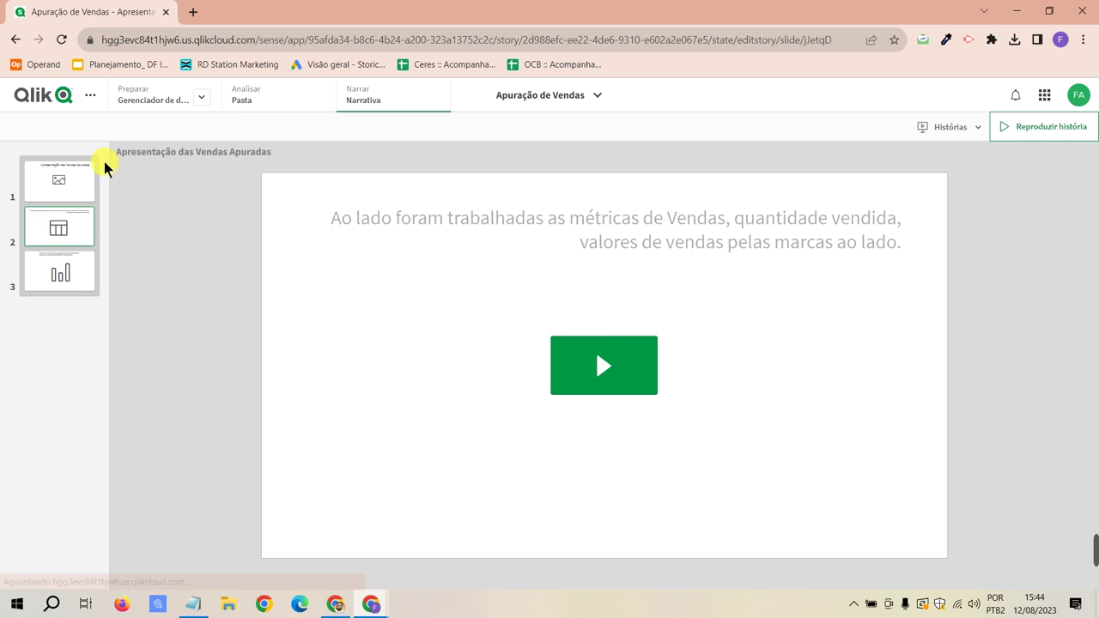
click(79, 178)
click(81, 240)
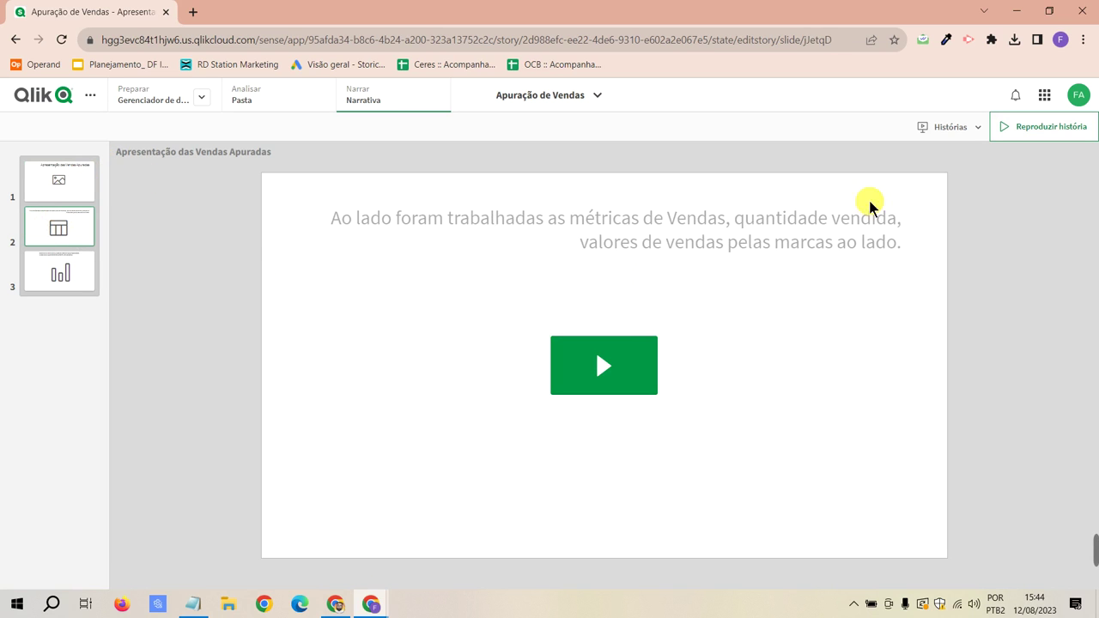
- Make the story 'Apresentação das Vendas Apuradas' private from the Histórias list
click(975, 128)
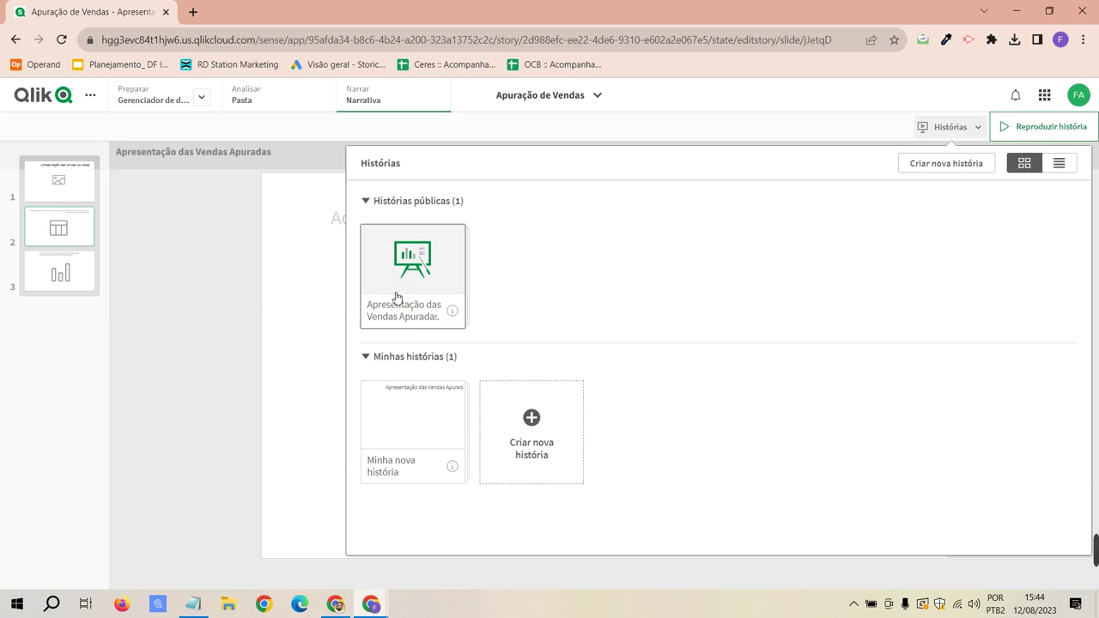
right_click(396, 292)
click(438, 335)
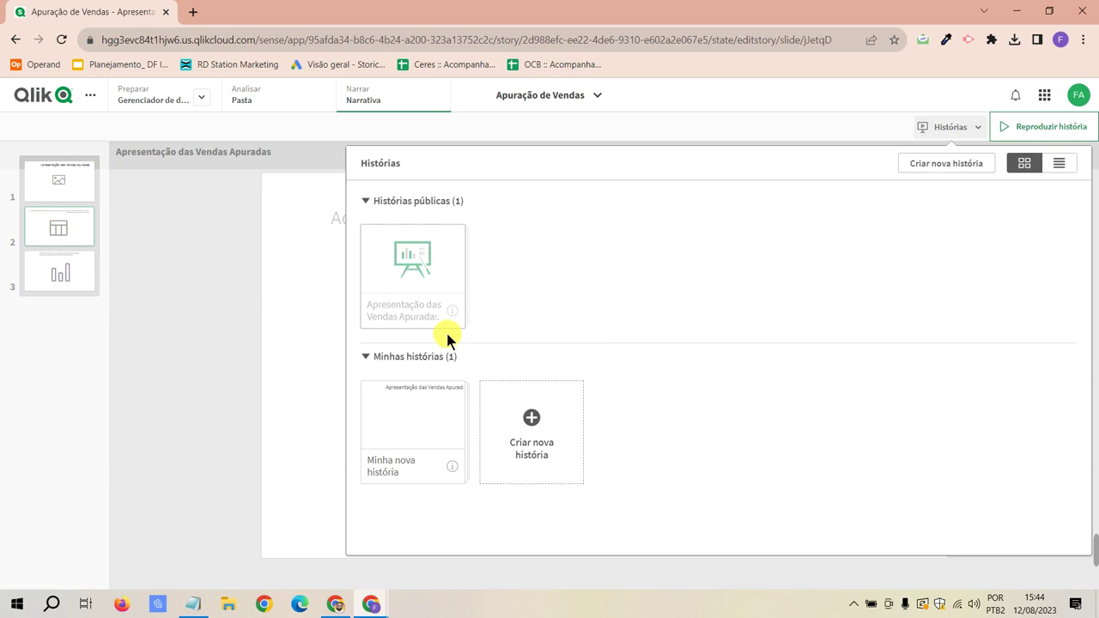
- Open the story, review its three slides, and return to the sales analysis sheet
click(523, 407)
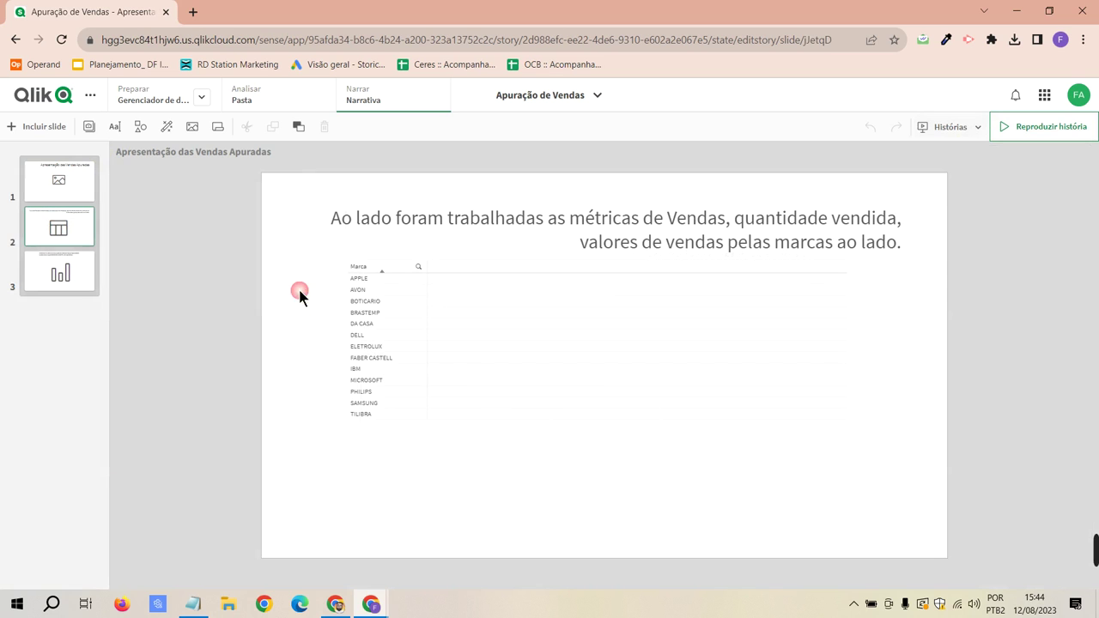
click(45, 188)
click(59, 224)
click(72, 275)
click(275, 108)
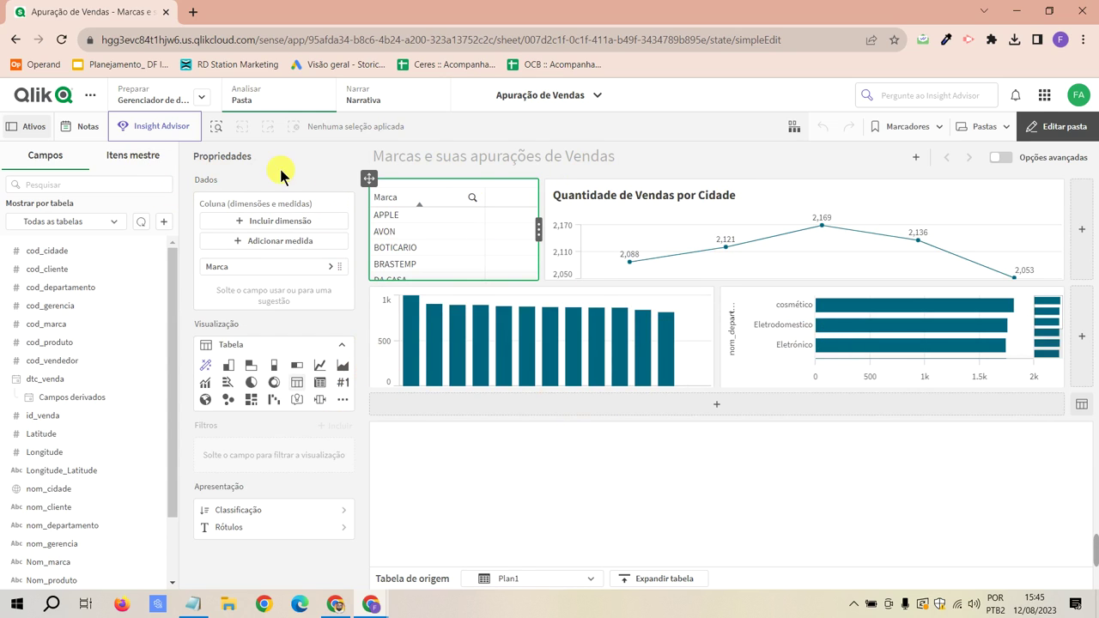
- Select APPLE and AVON in the Marca filter pane and confirm the selection
scroll(464, 240, down, 2)
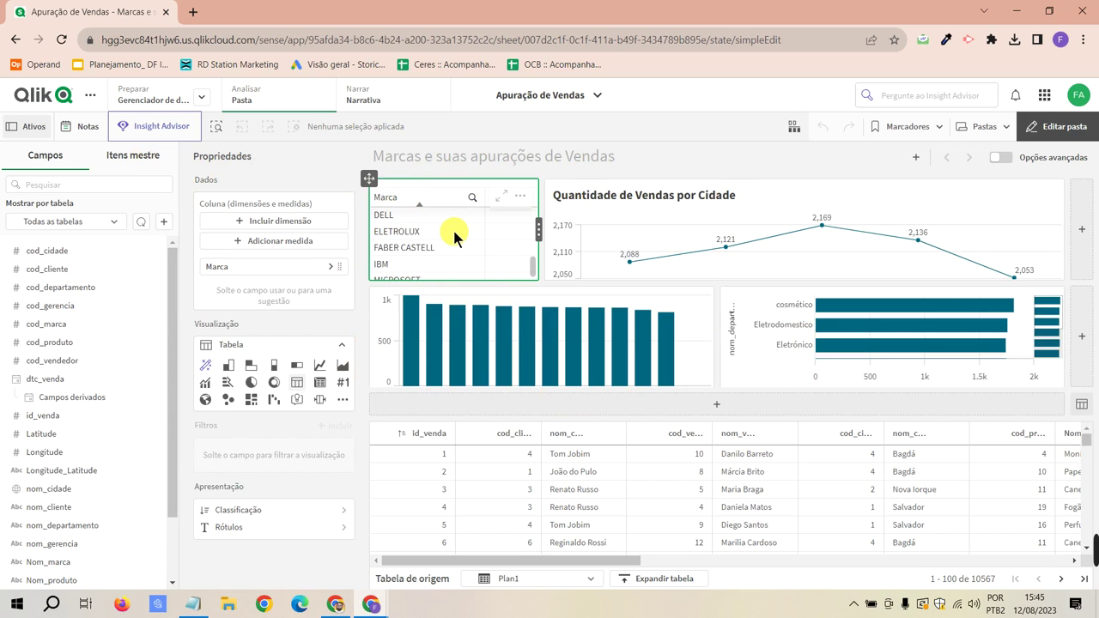
scroll(438, 245, down, 3)
scroll(425, 245, up, 5)
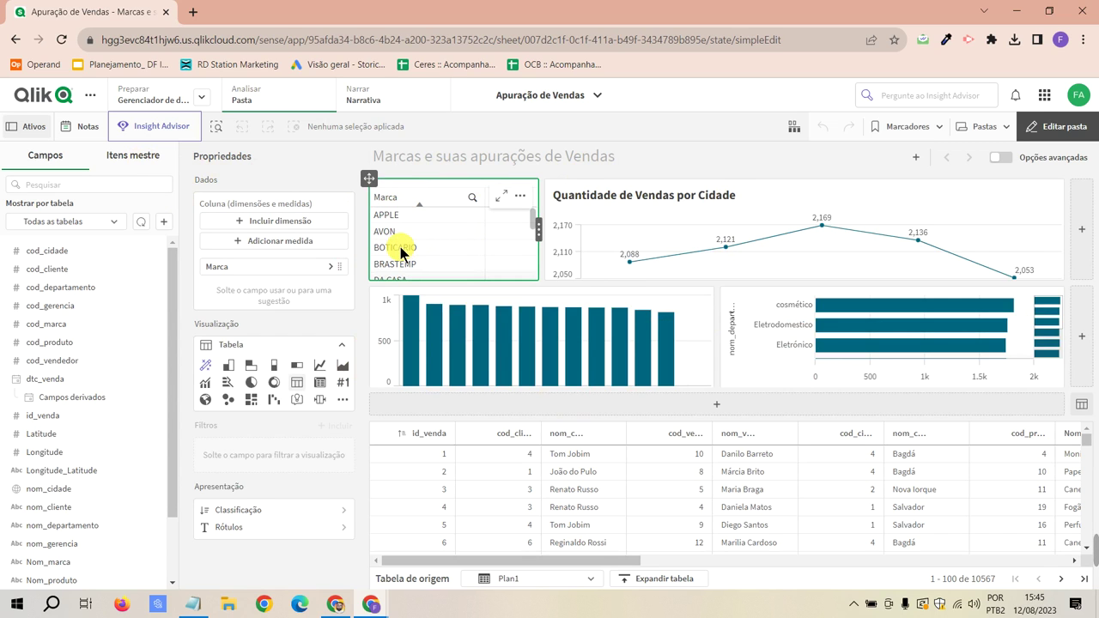
click(386, 216)
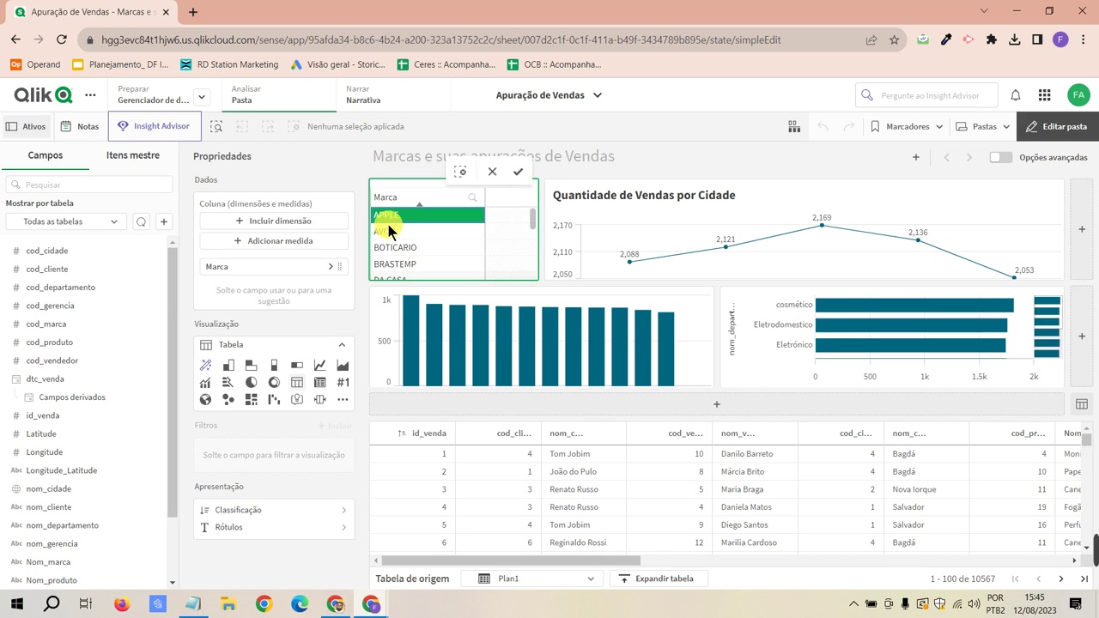
click(384, 232)
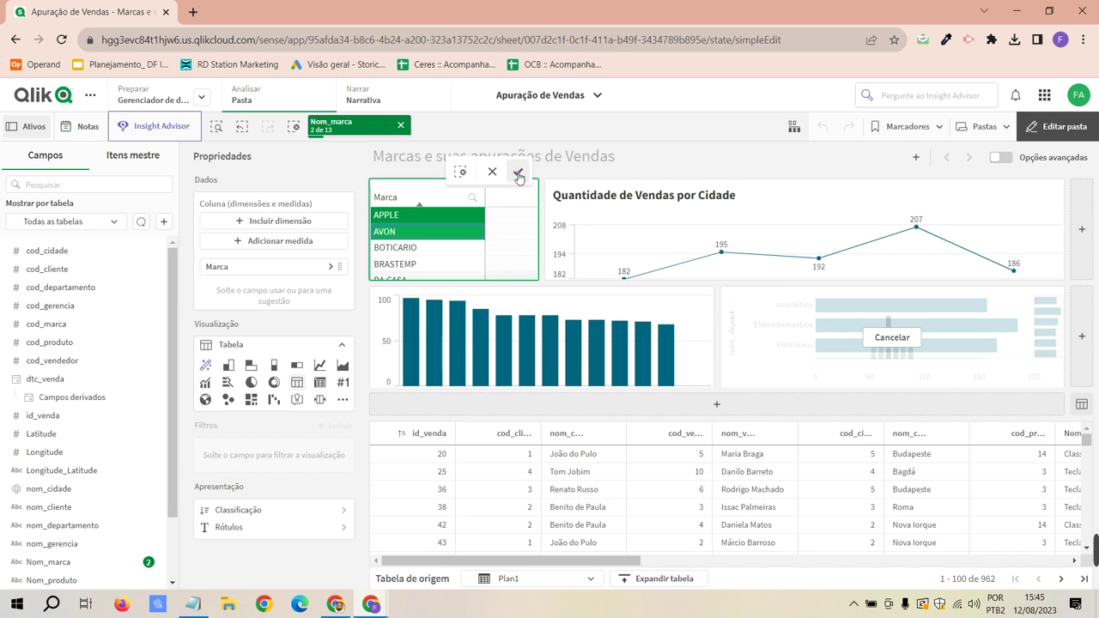
click(519, 176)
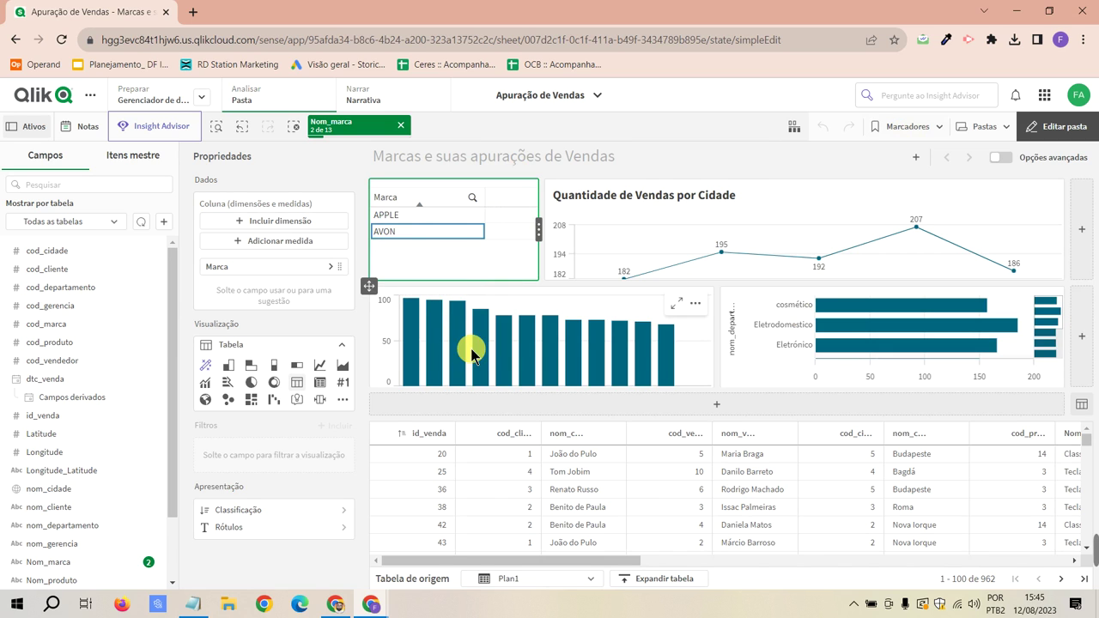
mouse_move(541, 340)
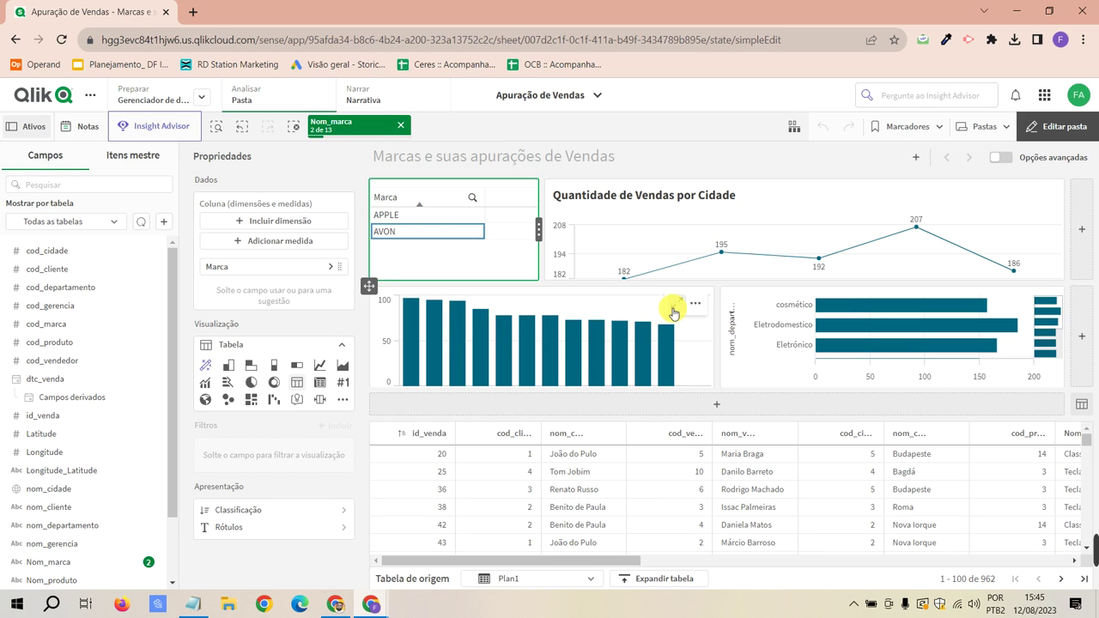
click(911, 127)
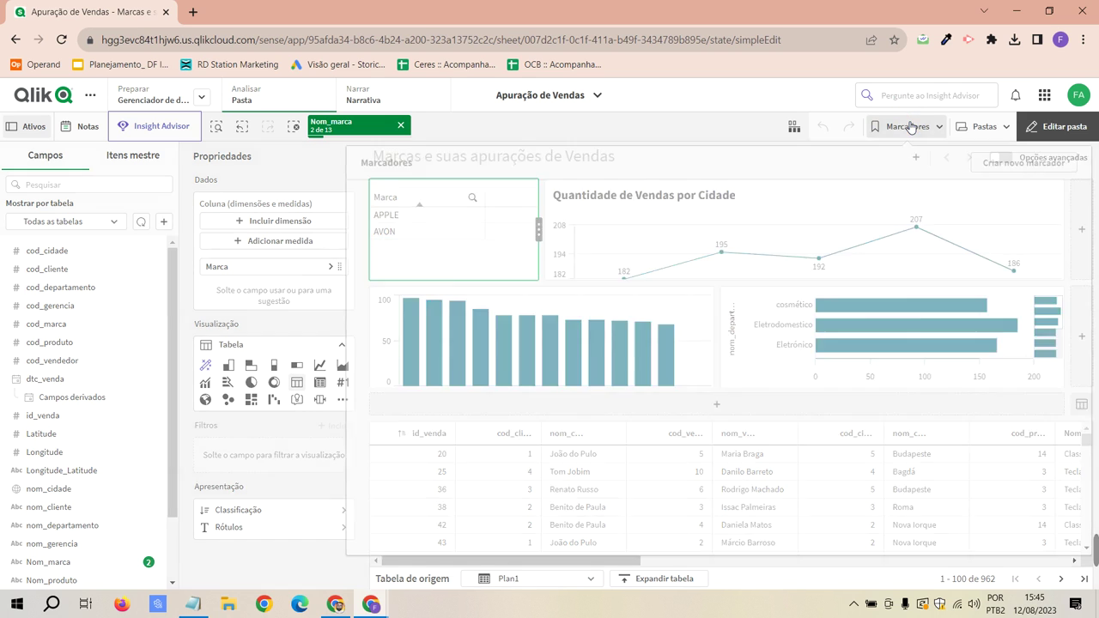
click(1000, 165)
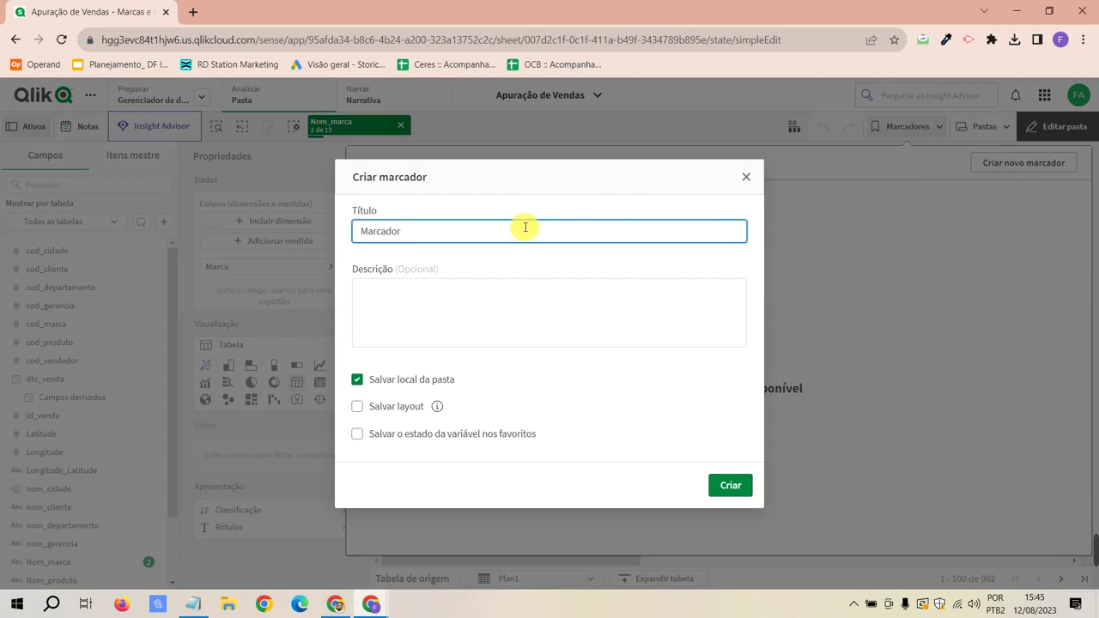
click(423, 291)
text(Filtragem de Avon)
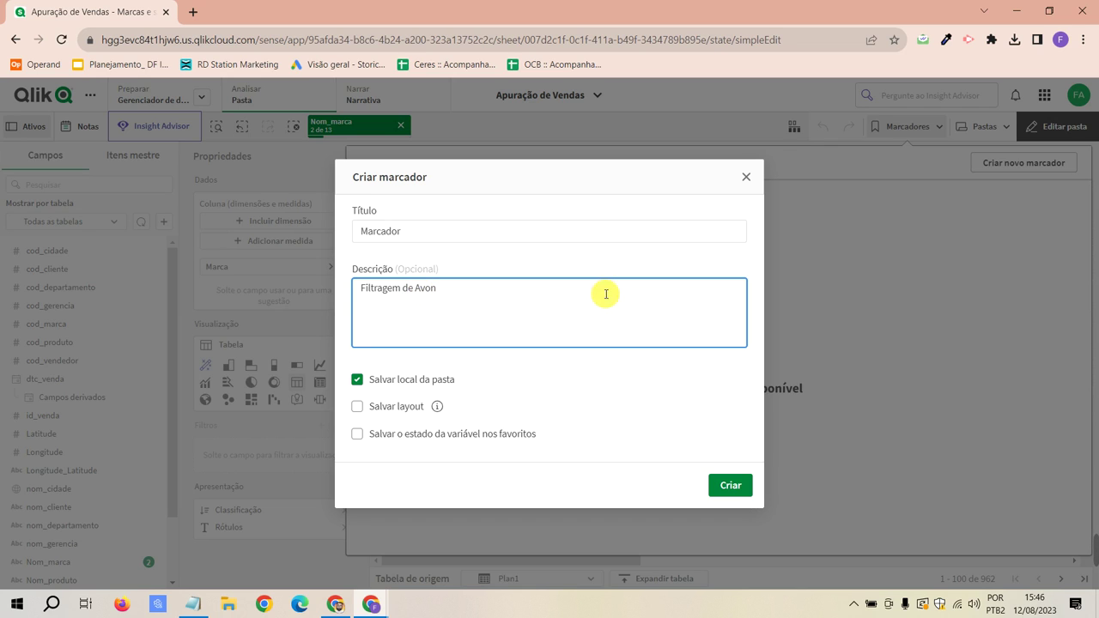
click(539, 159)
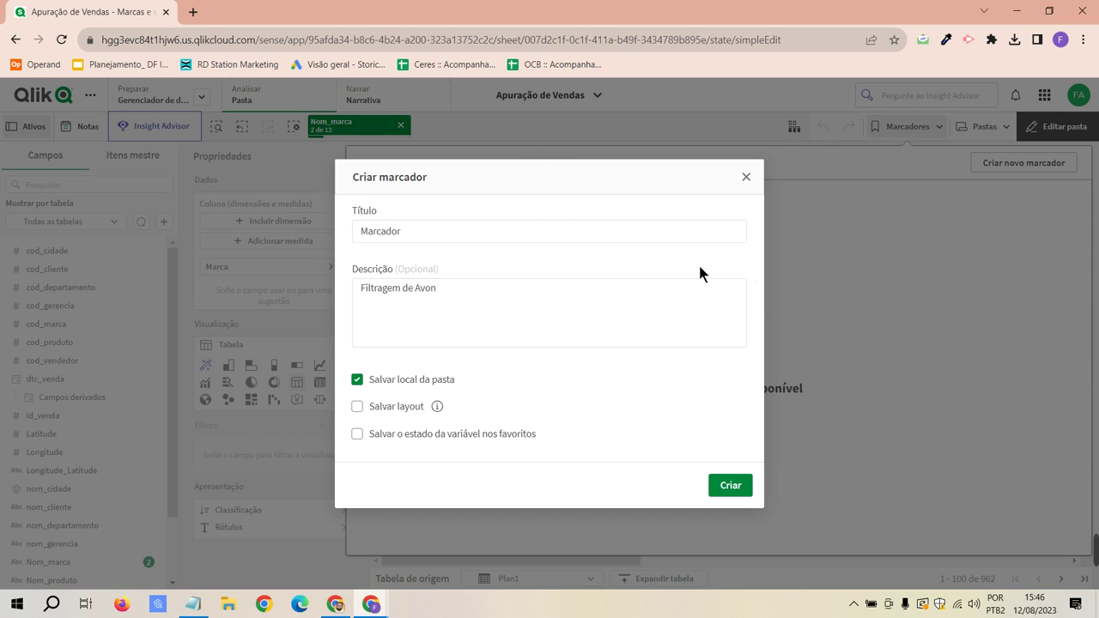
click(743, 178)
click(592, 130)
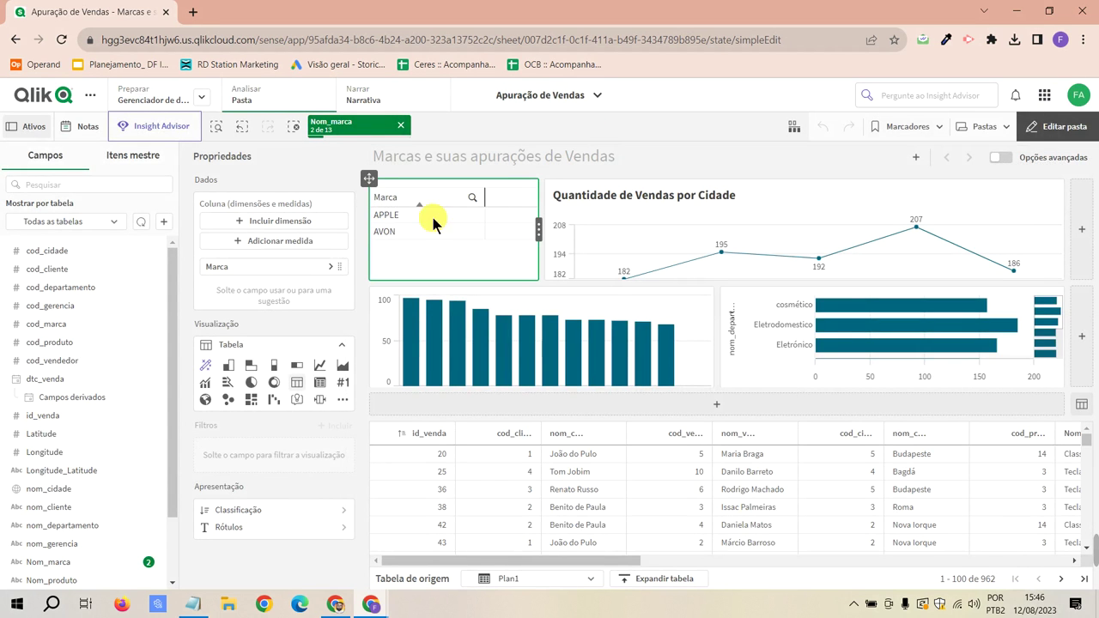
- Create bookmark 'Marcador' described 'Filtragem dos dados para as Marcas Avon e Apple', saving layout
click(915, 126)
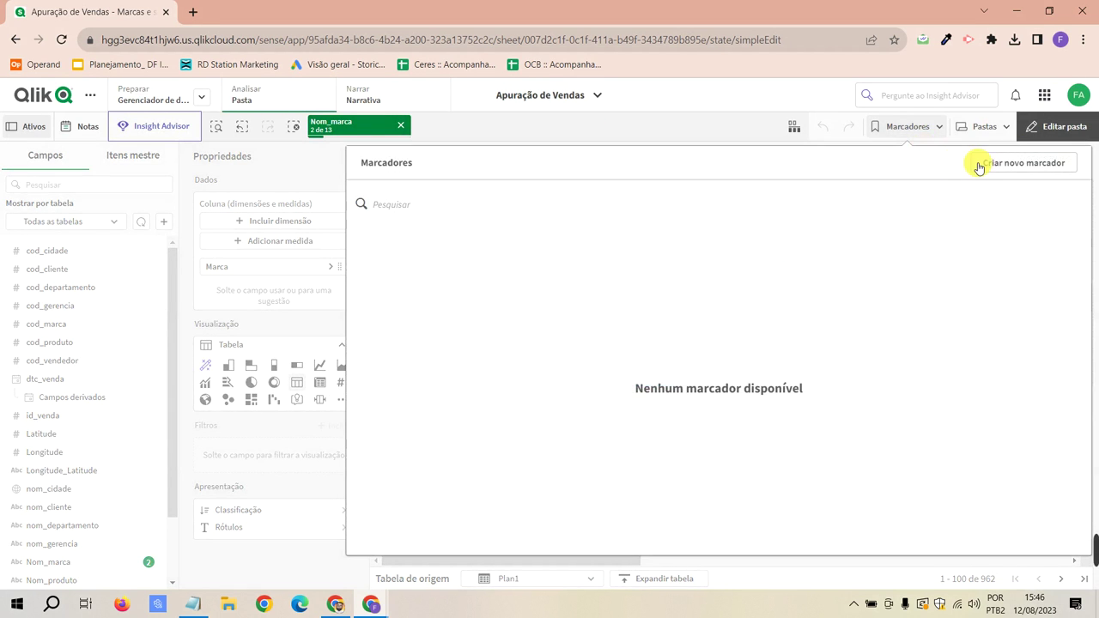
click(979, 166)
click(402, 303)
text(Filtragem dos dados para as Marcas Avon e Apple)
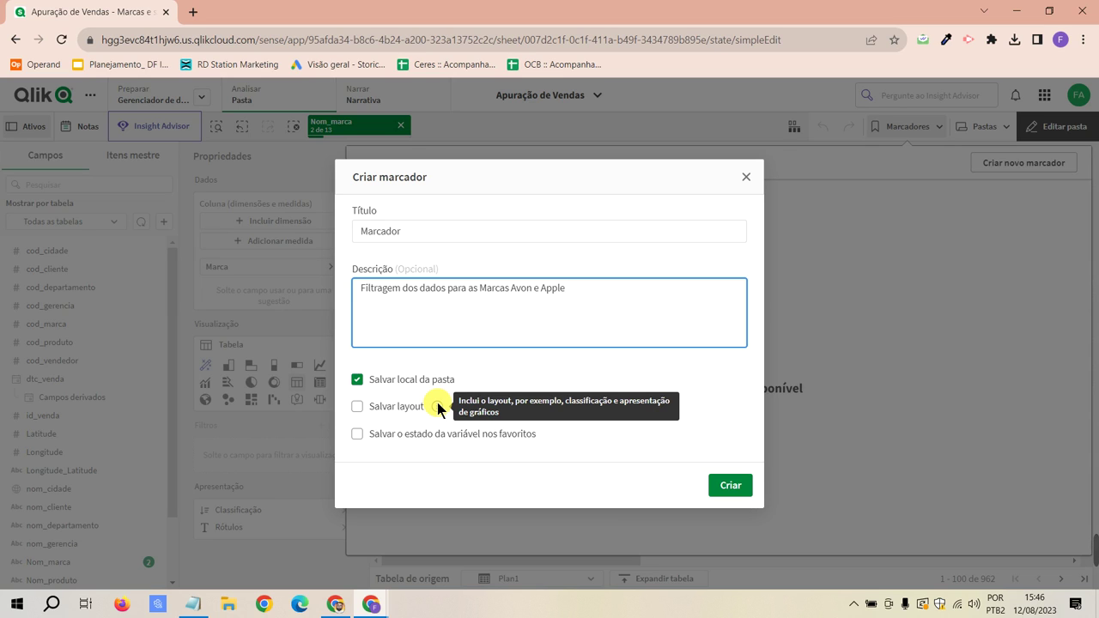
click(358, 407)
click(730, 485)
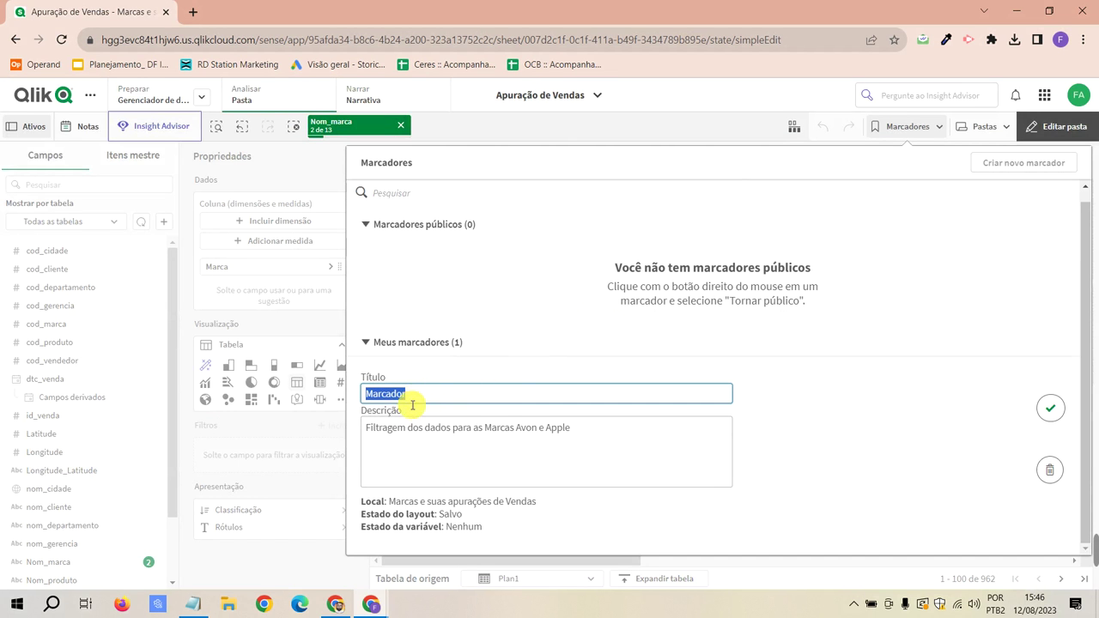
- Confirm the bookmark details, close the bookmarks list, and clear the Nom_marca brand selection
click(1051, 409)
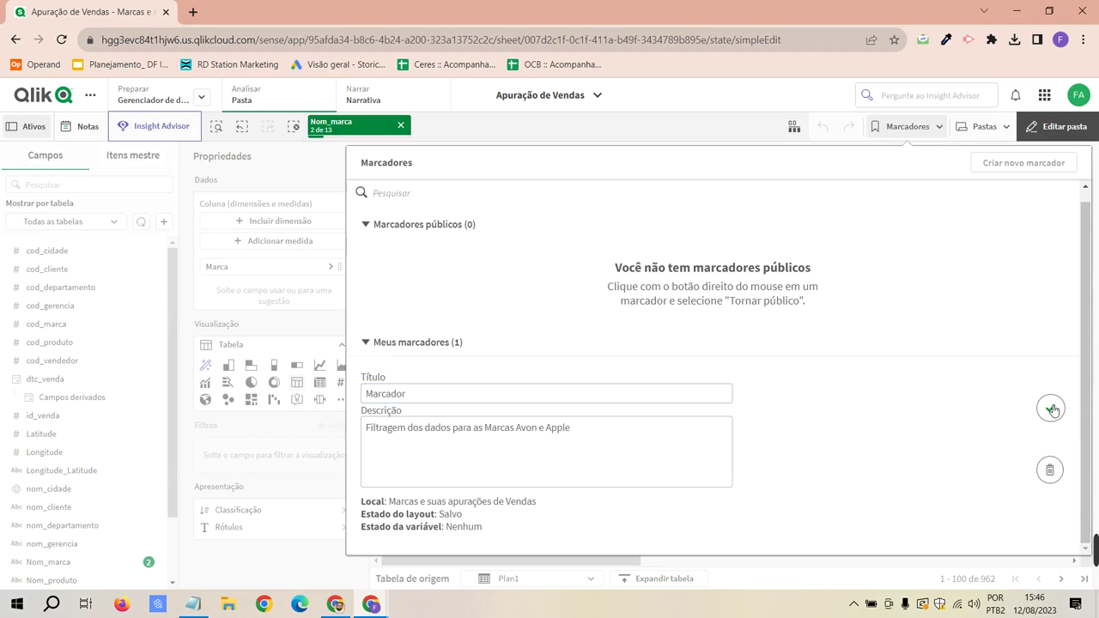
scroll(404, 365, down, 1)
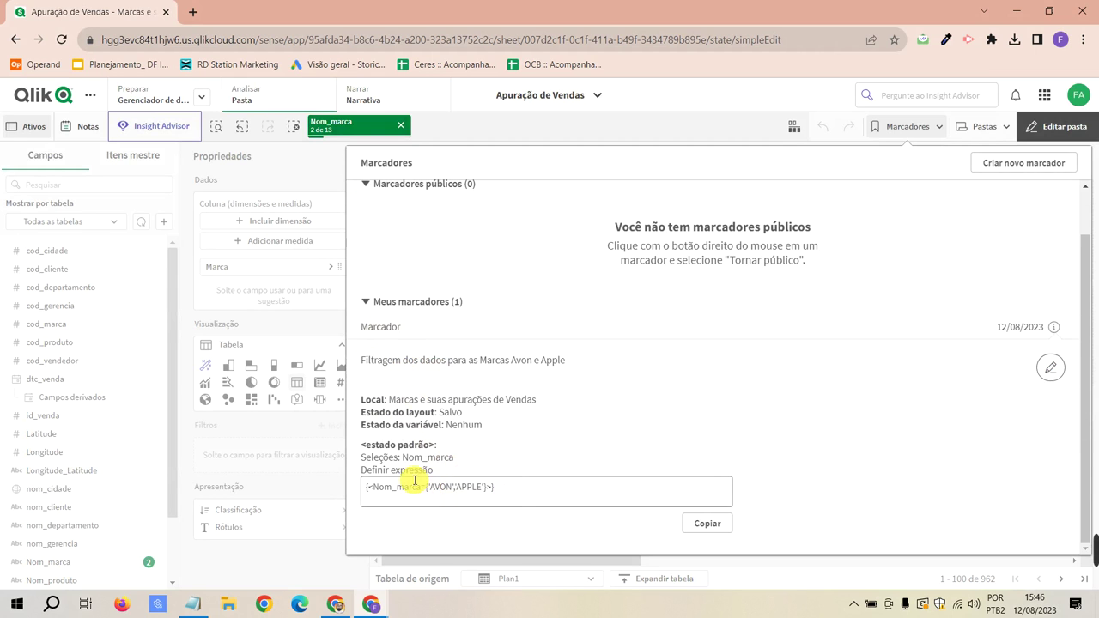
click(303, 447)
mouse_move(453, 198)
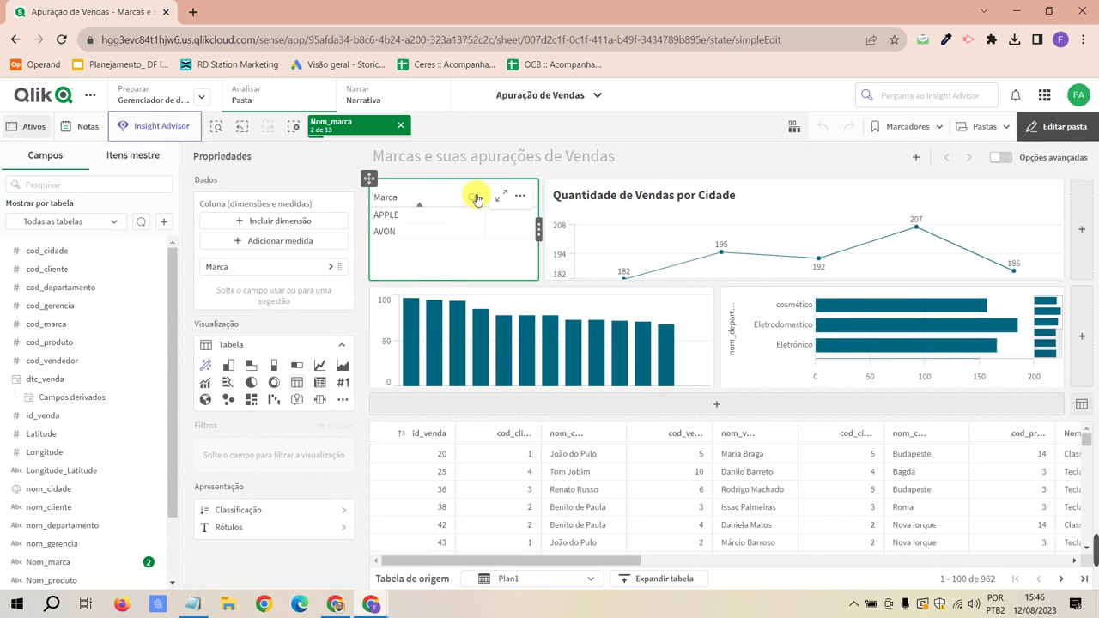
click(401, 127)
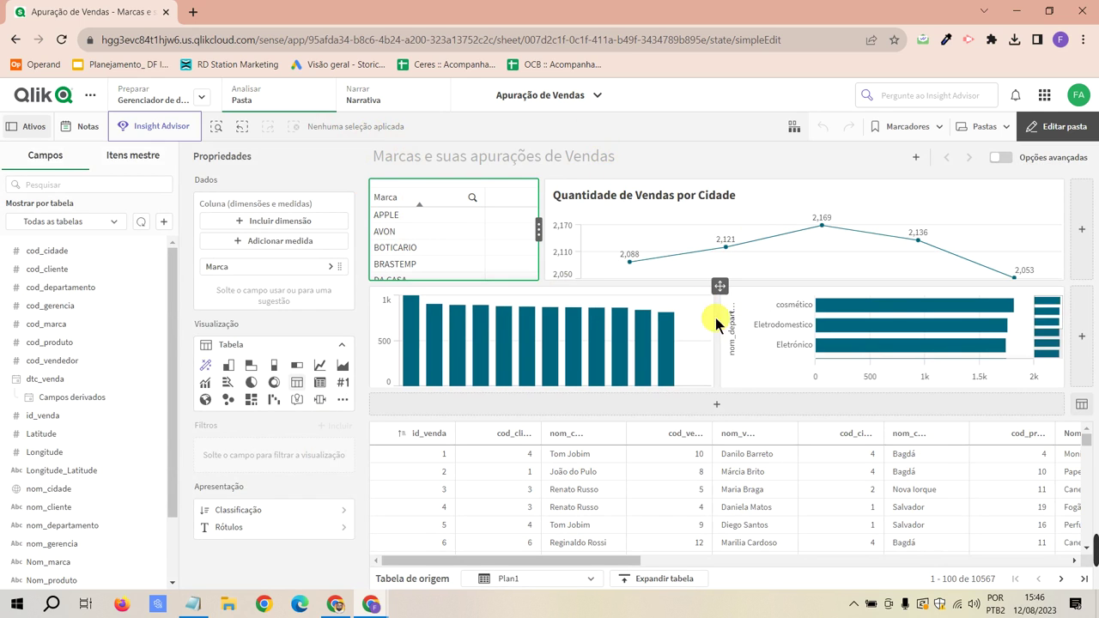
- Apply the Marcador bookmark twice to restore APPLE and AVON, then switch to YouTube
click(935, 130)
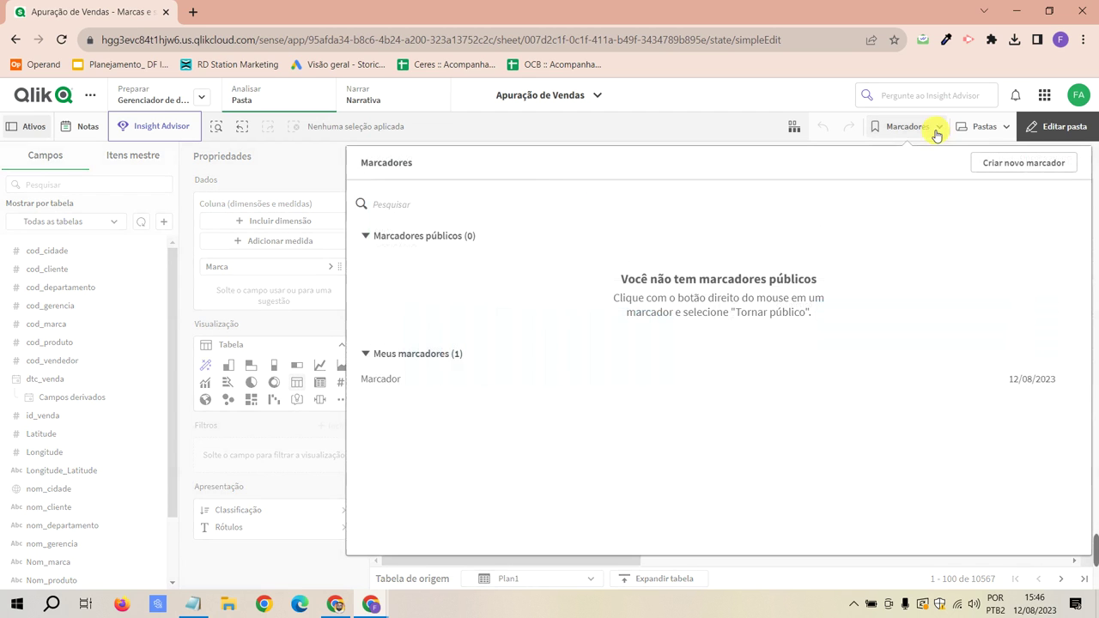
click(383, 388)
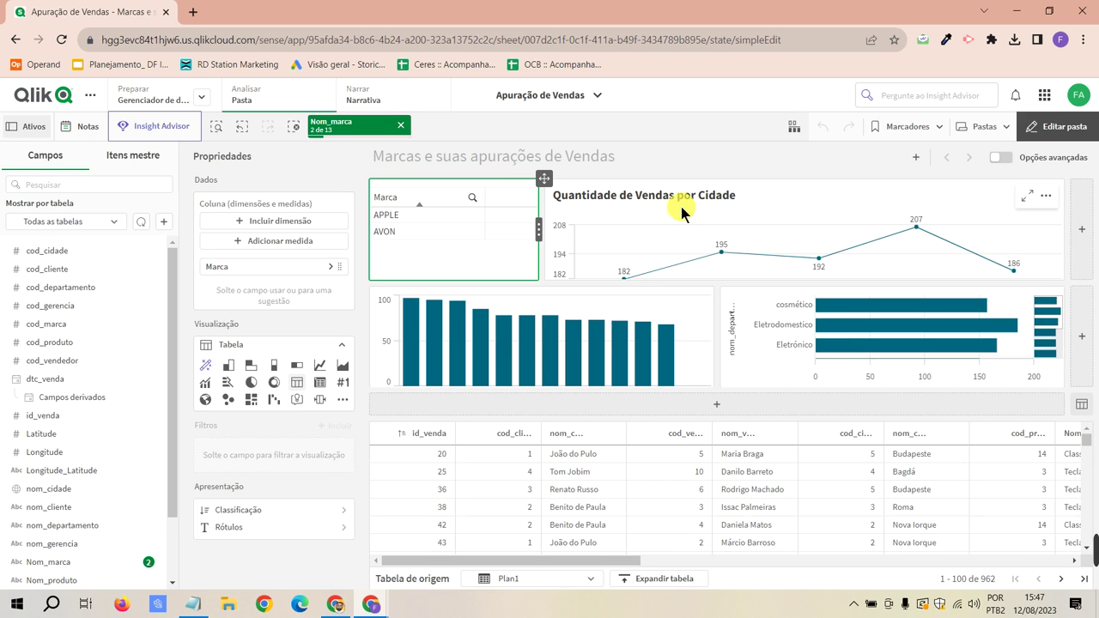
click(907, 126)
mouse_move(432, 379)
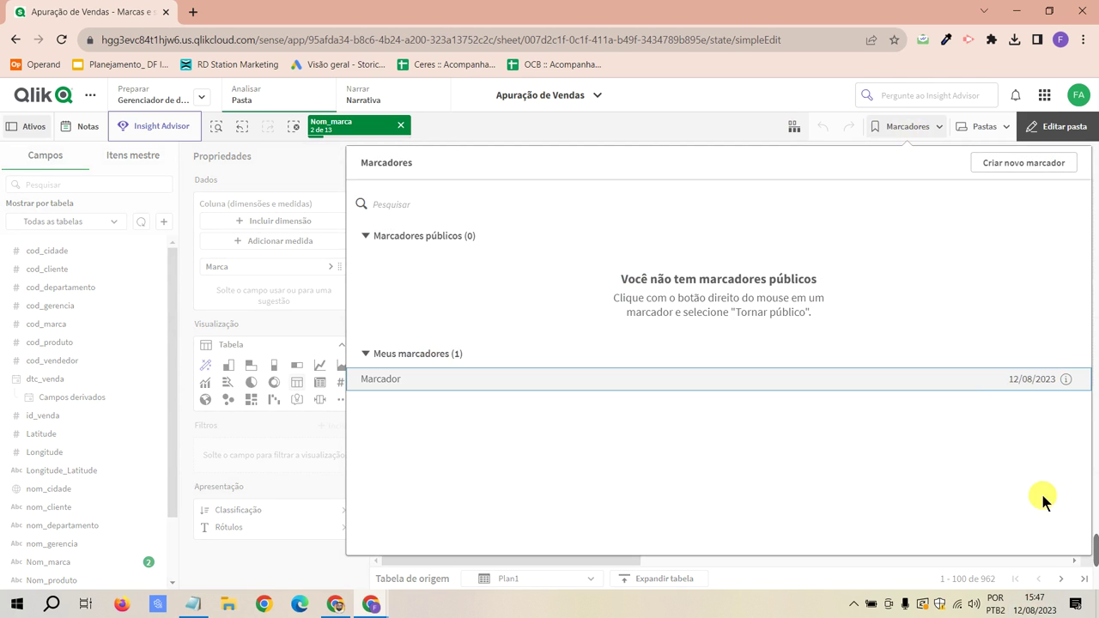
click(425, 380)
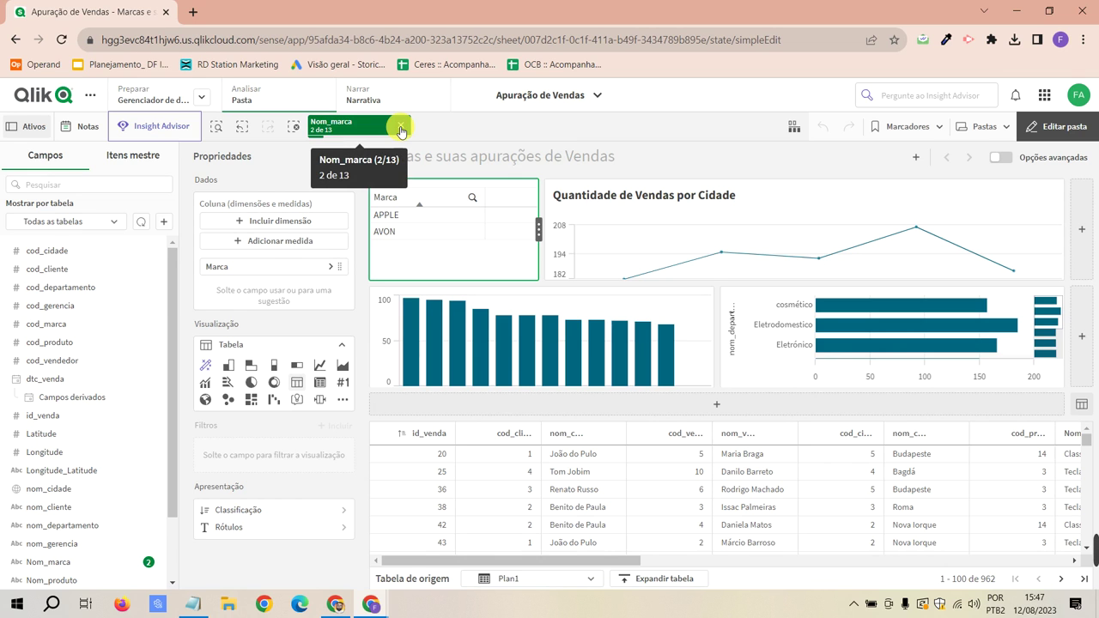
click(334, 605)
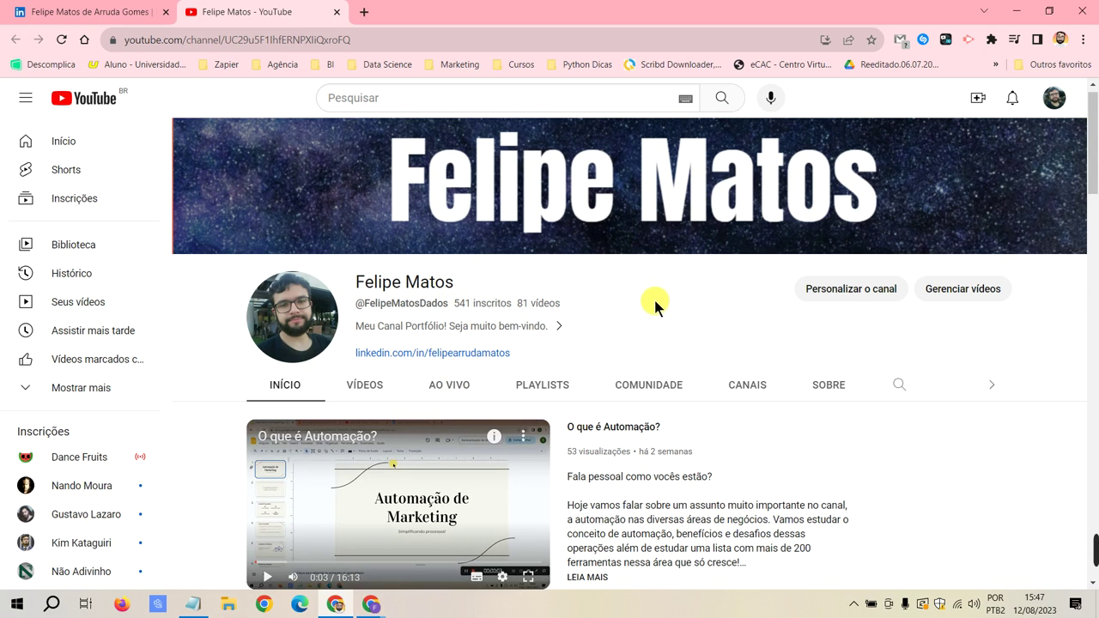
- Scroll through the channel's playlists and show later lessons in the Tableau video row
scroll(653, 302, down, 3)
scroll(609, 289, down, 5)
scroll(650, 223, down, 5)
scroll(687, 290, down, 5)
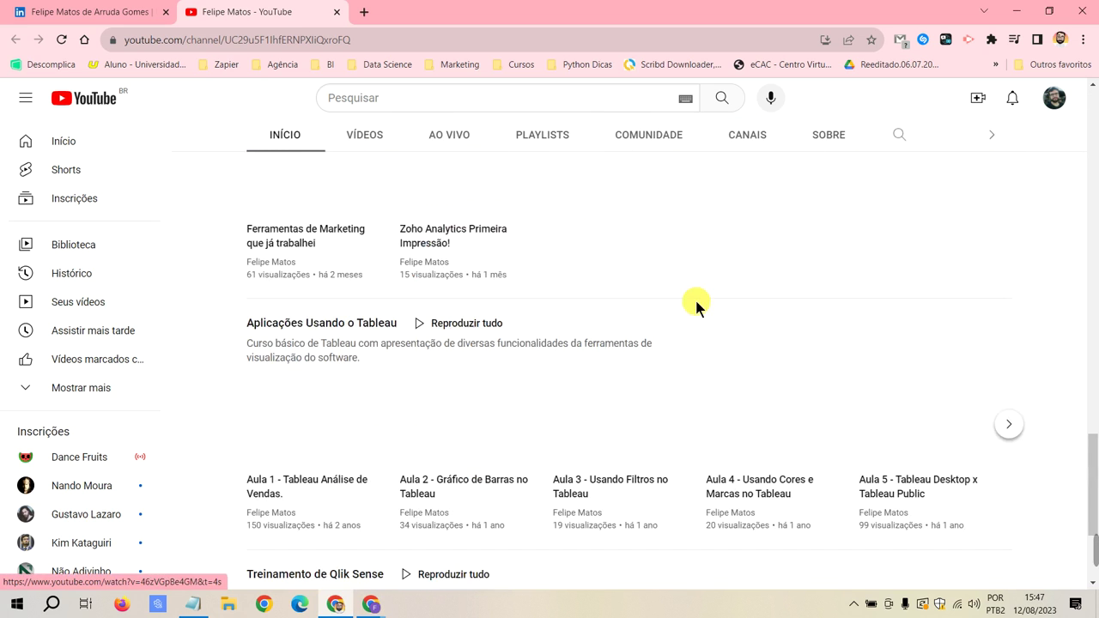
scroll(699, 317, down, 3)
scroll(683, 369, down, 5)
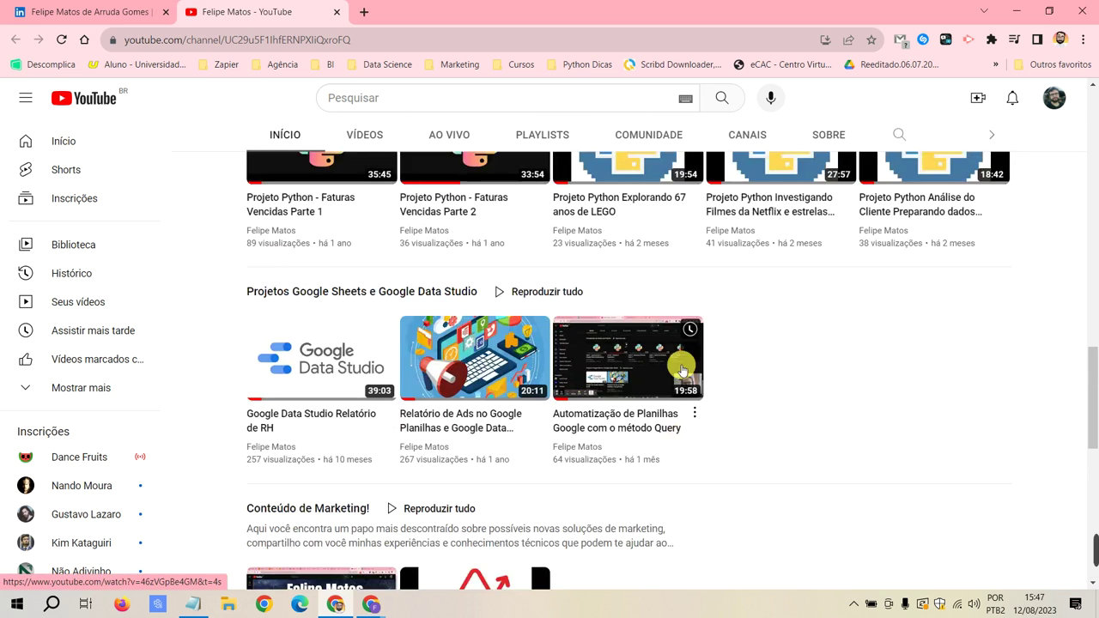
scroll(686, 378, down, 10)
scroll(601, 352, up, 2)
scroll(335, 318, down, 2)
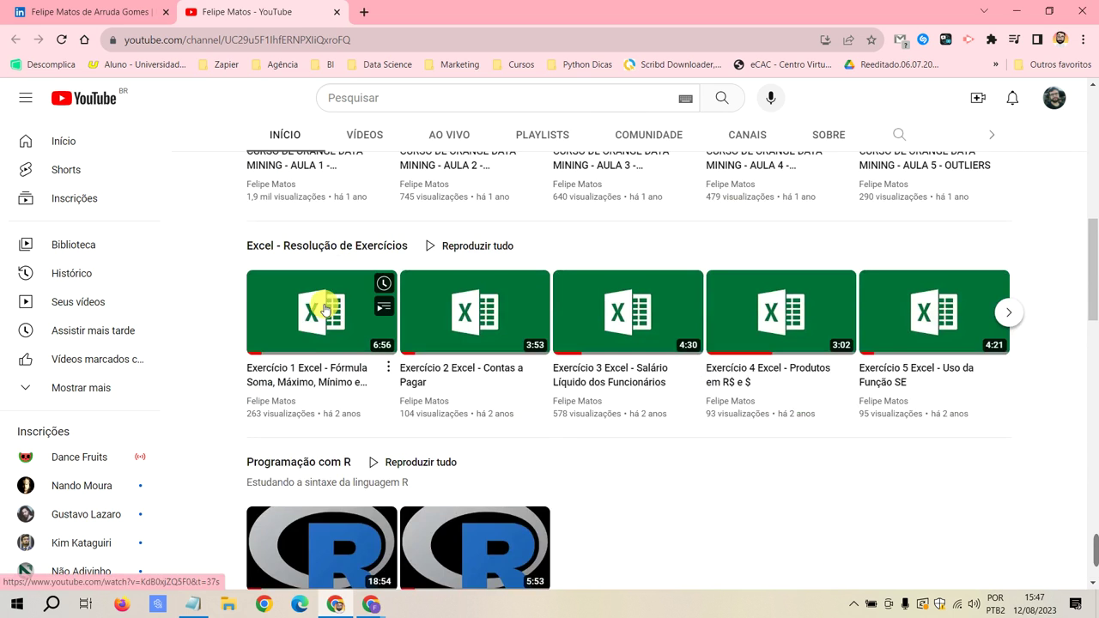
scroll(344, 292, down, 3)
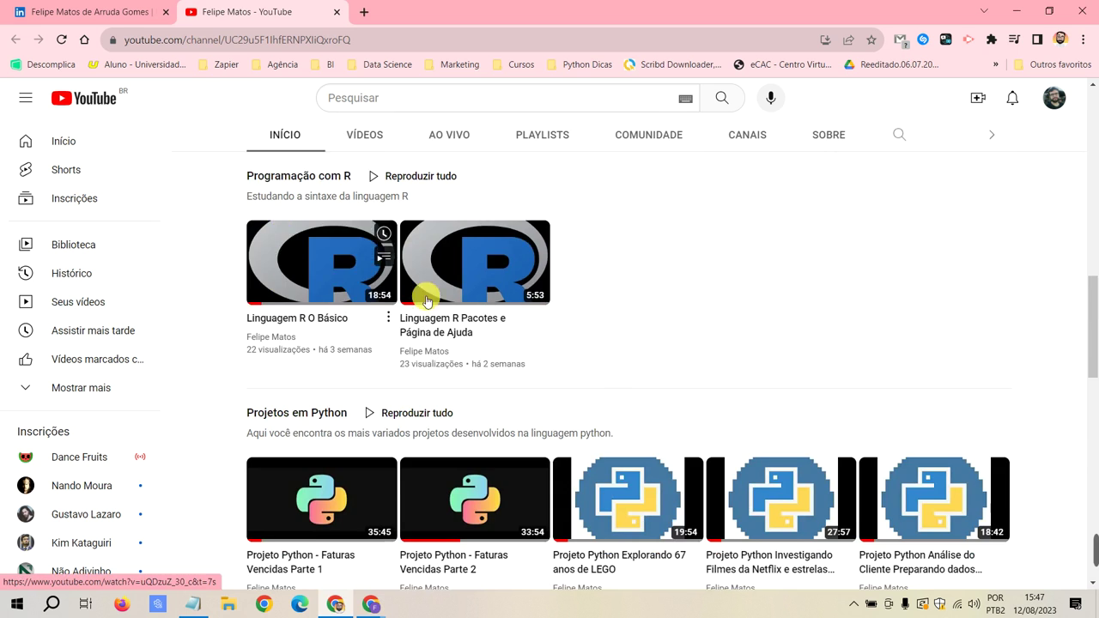
scroll(427, 300, down, 3)
scroll(477, 264, down, 2)
scroll(458, 286, down, 3)
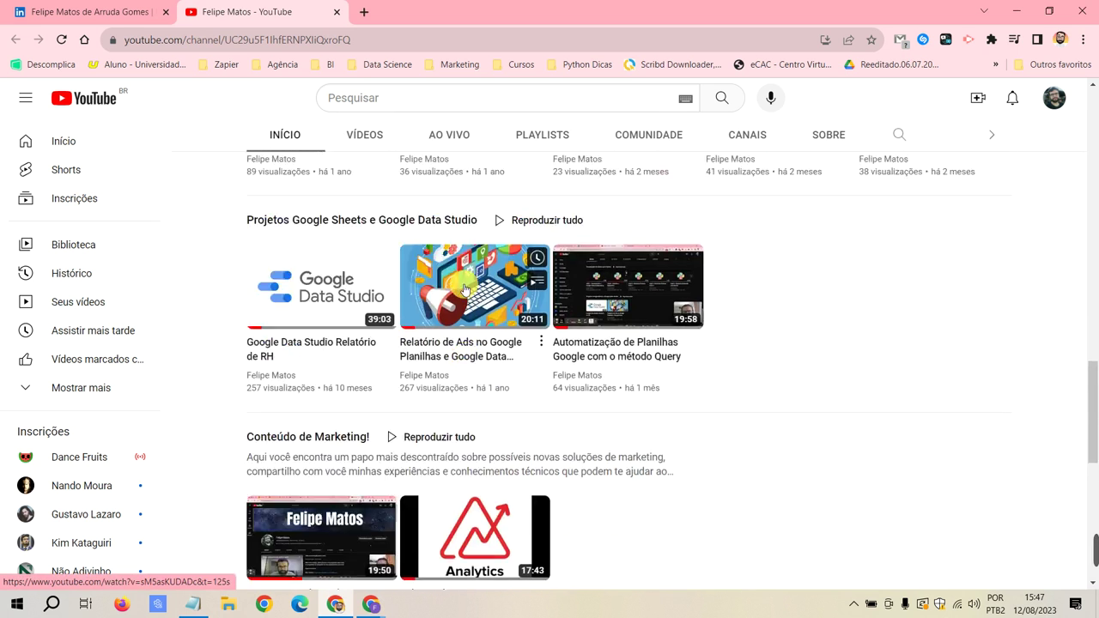
scroll(373, 298, up, 1)
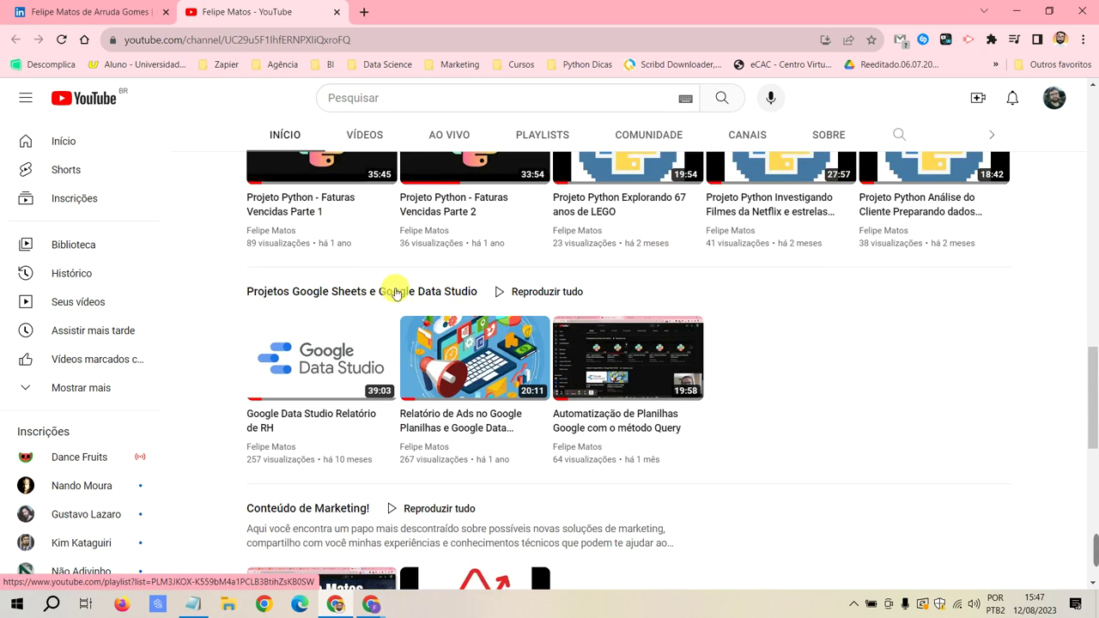
scroll(395, 293, down, 1)
scroll(481, 289, down, 2)
scroll(429, 275, up, 2)
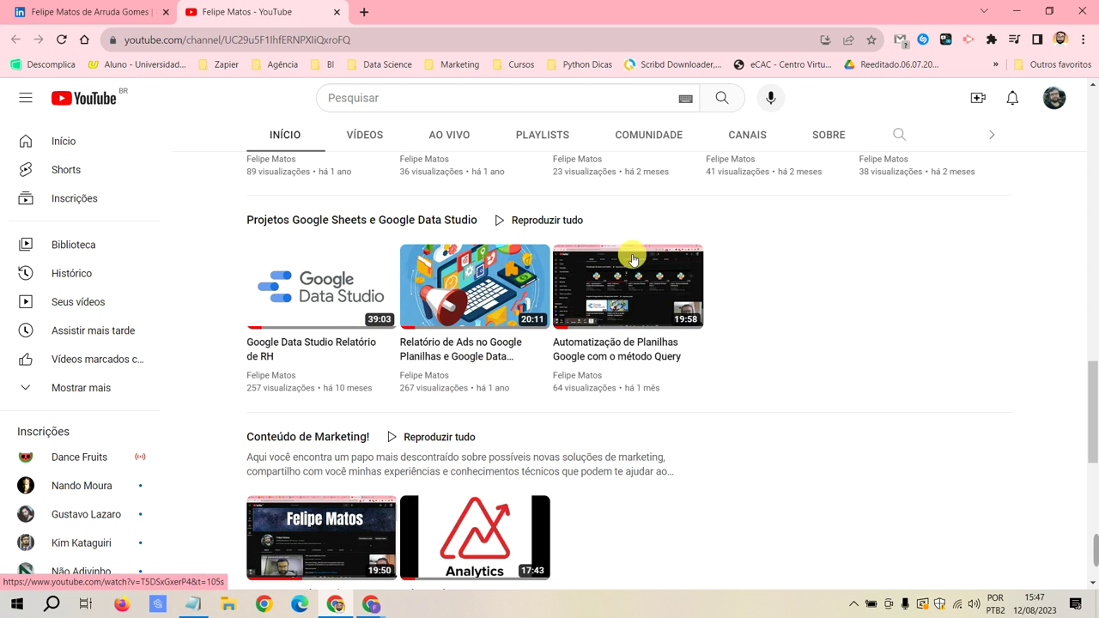
scroll(545, 344, down, 2)
scroll(556, 311, down, 2)
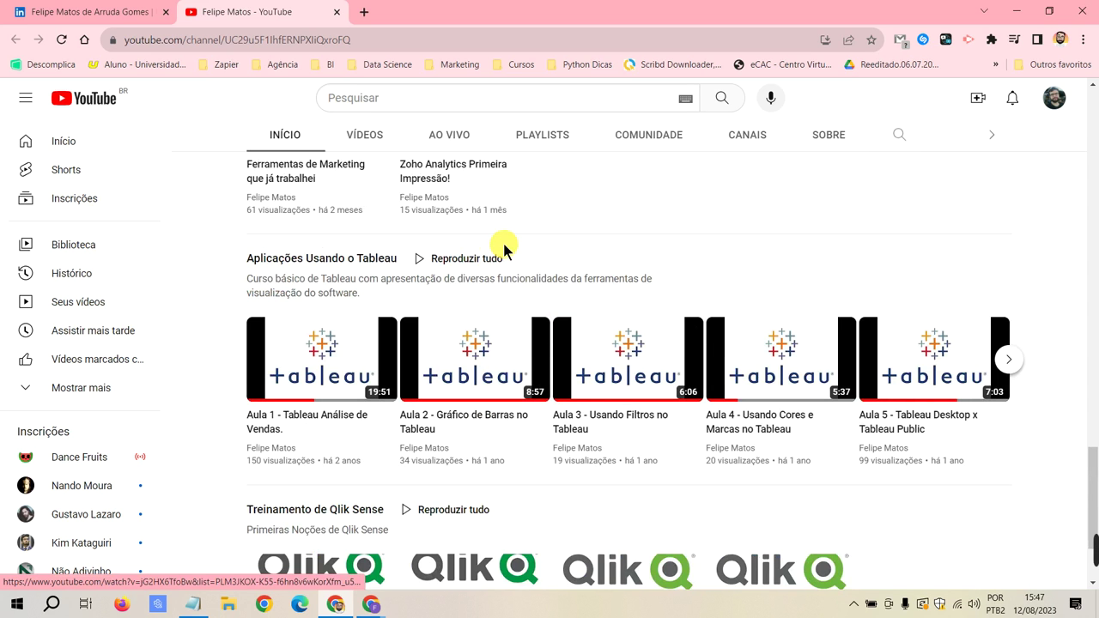
scroll(503, 249, down, 2)
scroll(429, 258, up, 2)
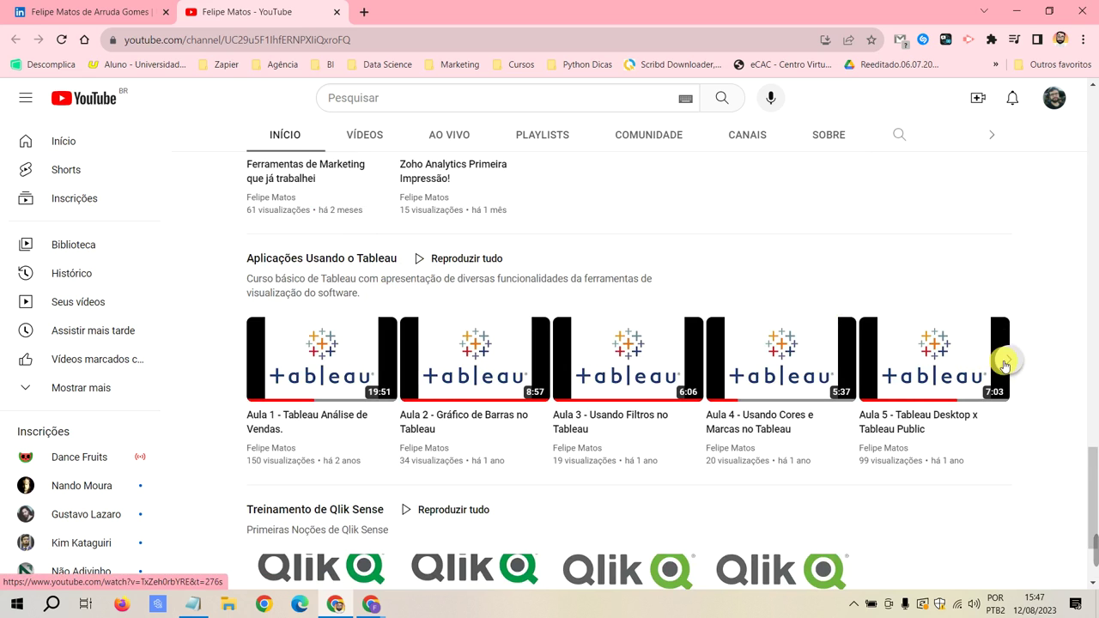
click(1004, 365)
- Collapse the YouTube navigation sidebar to icons only
scroll(574, 273, up, 5)
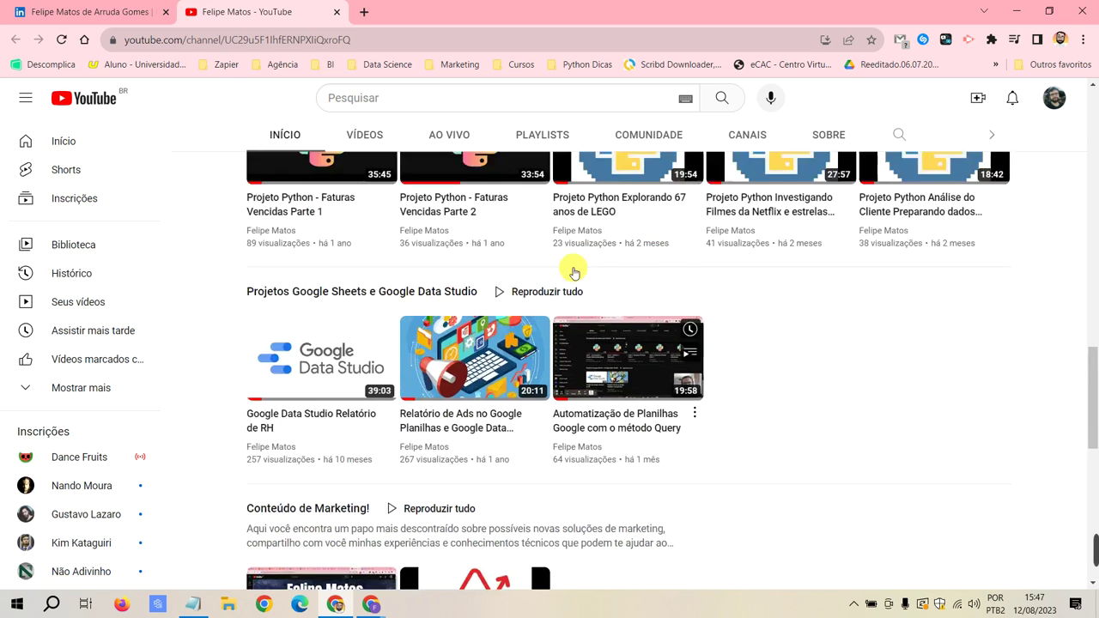
scroll(567, 274, up, 5)
scroll(552, 282, up, 5)
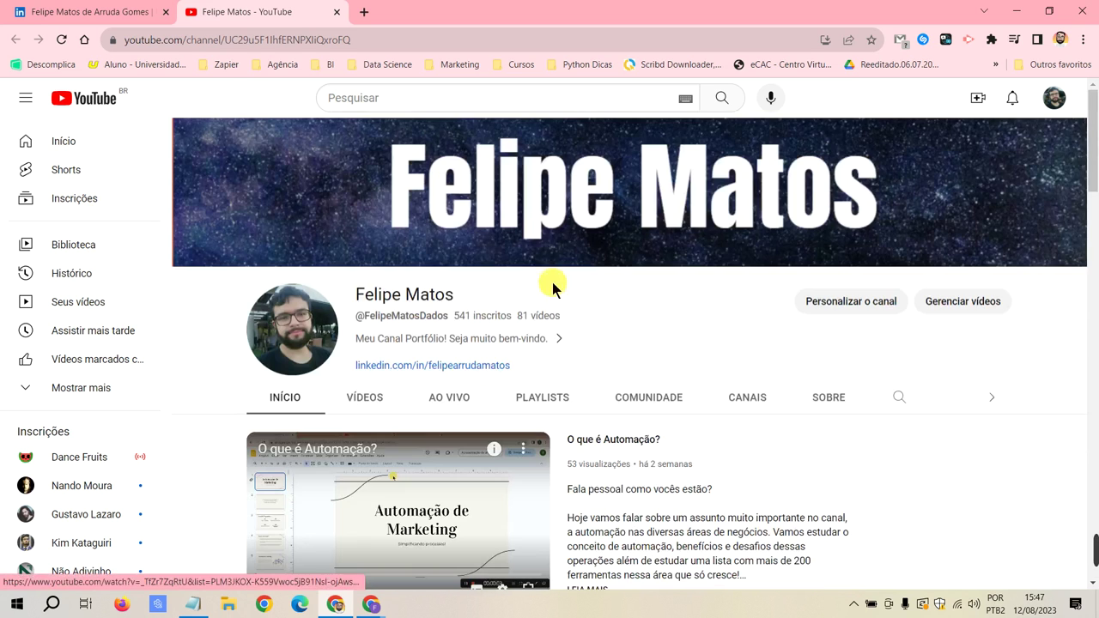
click(26, 102)
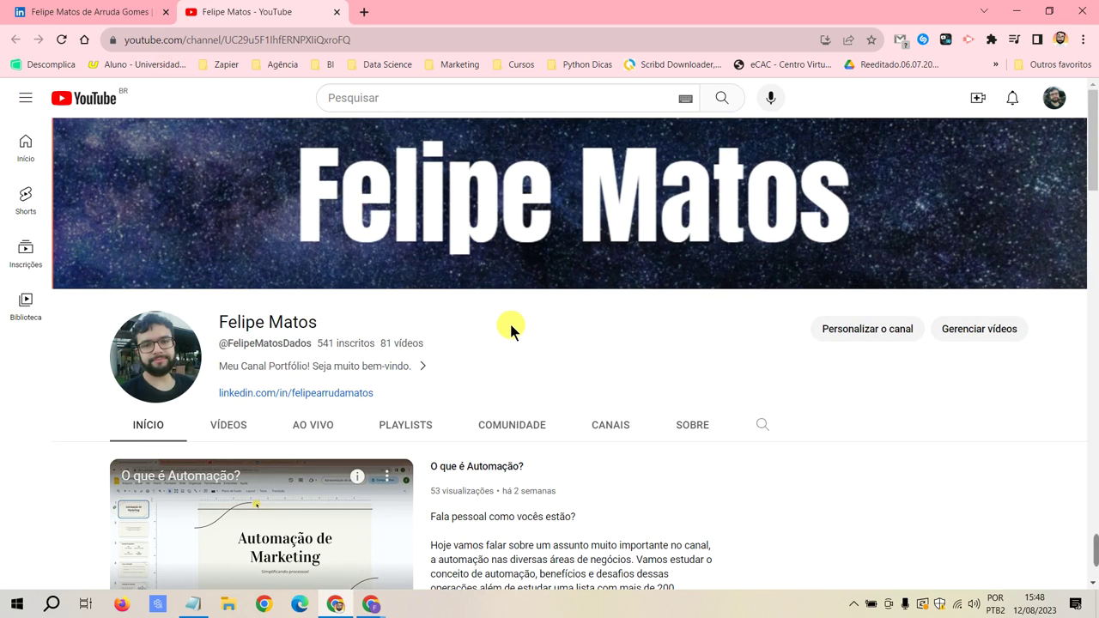
scroll(511, 328, down, 10)
scroll(558, 289, up, 9)
- On the LinkedIn profile, highlight the owner's name and minimise the Mensagens panel
click(153, 9)
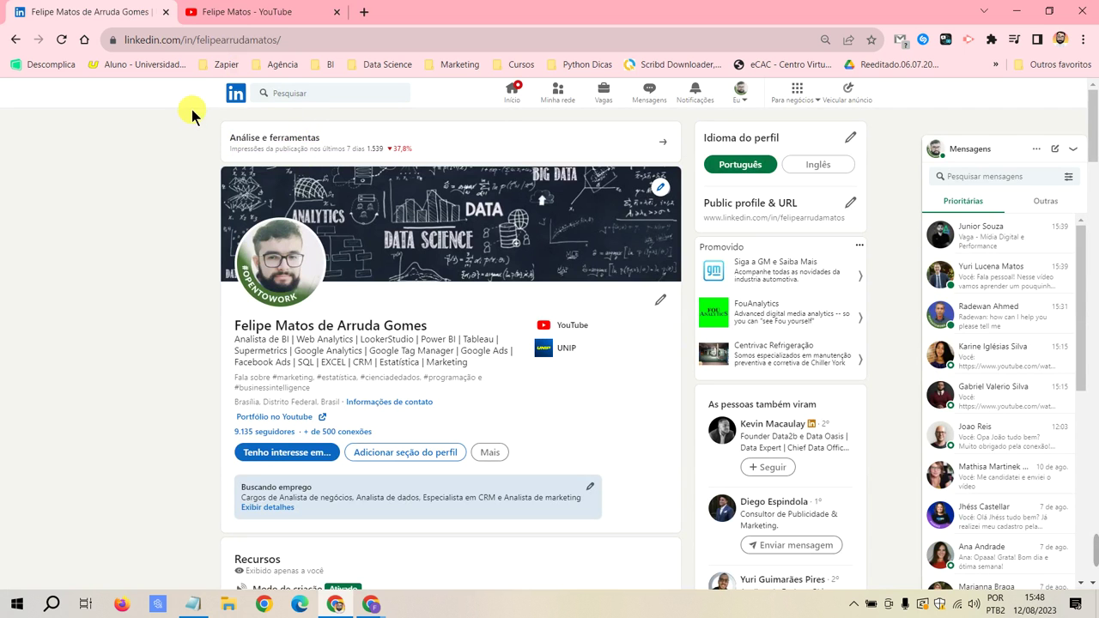
mouse_move(232, 329)
mouse_down()
mouse_move(389, 340)
mouse_move(384, 330)
mouse_up()
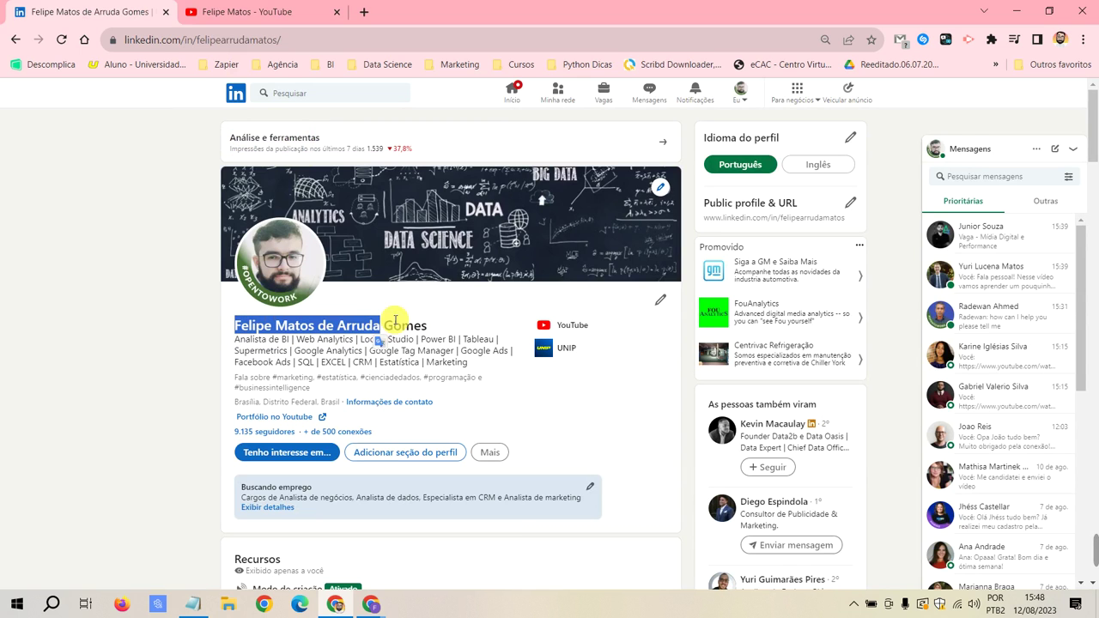
click(1077, 157)
scroll(626, 228, down, 2)
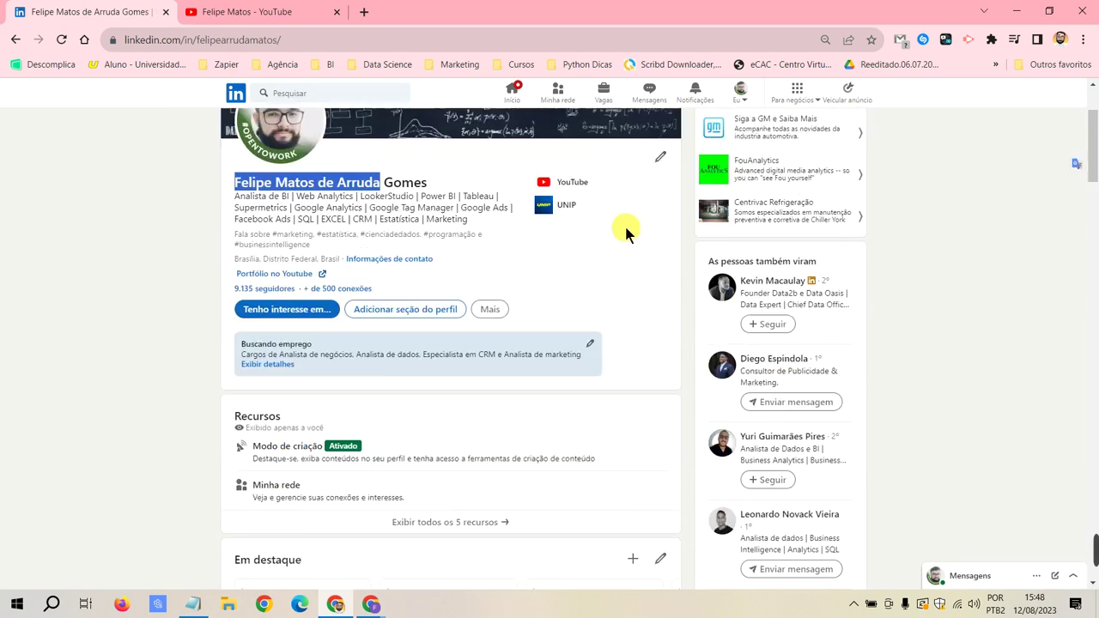
scroll(614, 241, down, 4)
scroll(609, 247, up, 2)
scroll(607, 241, up, 4)
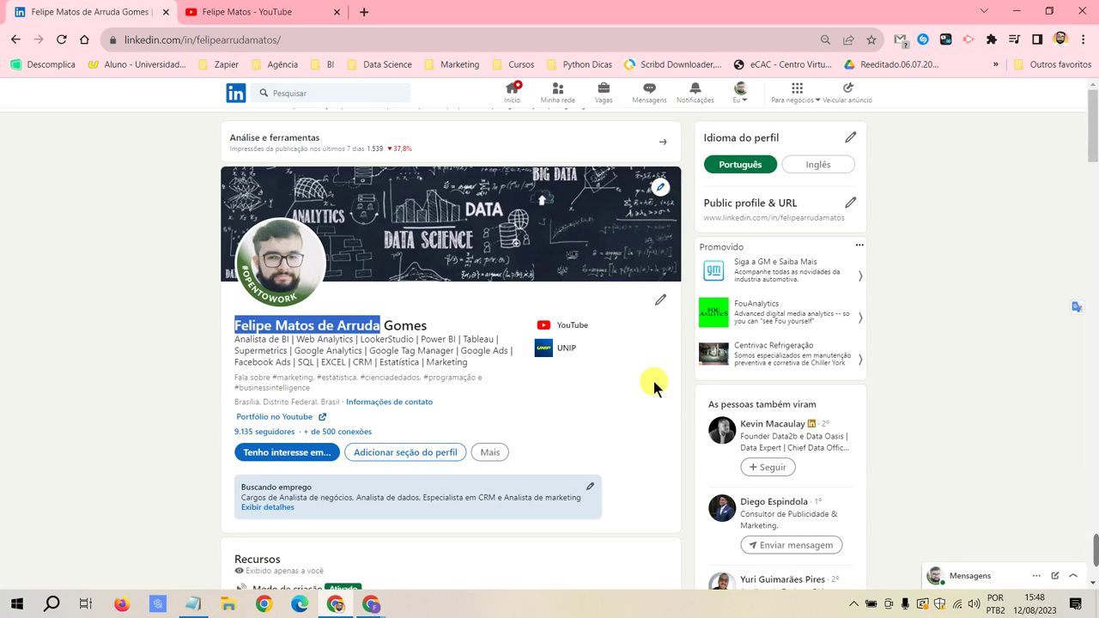